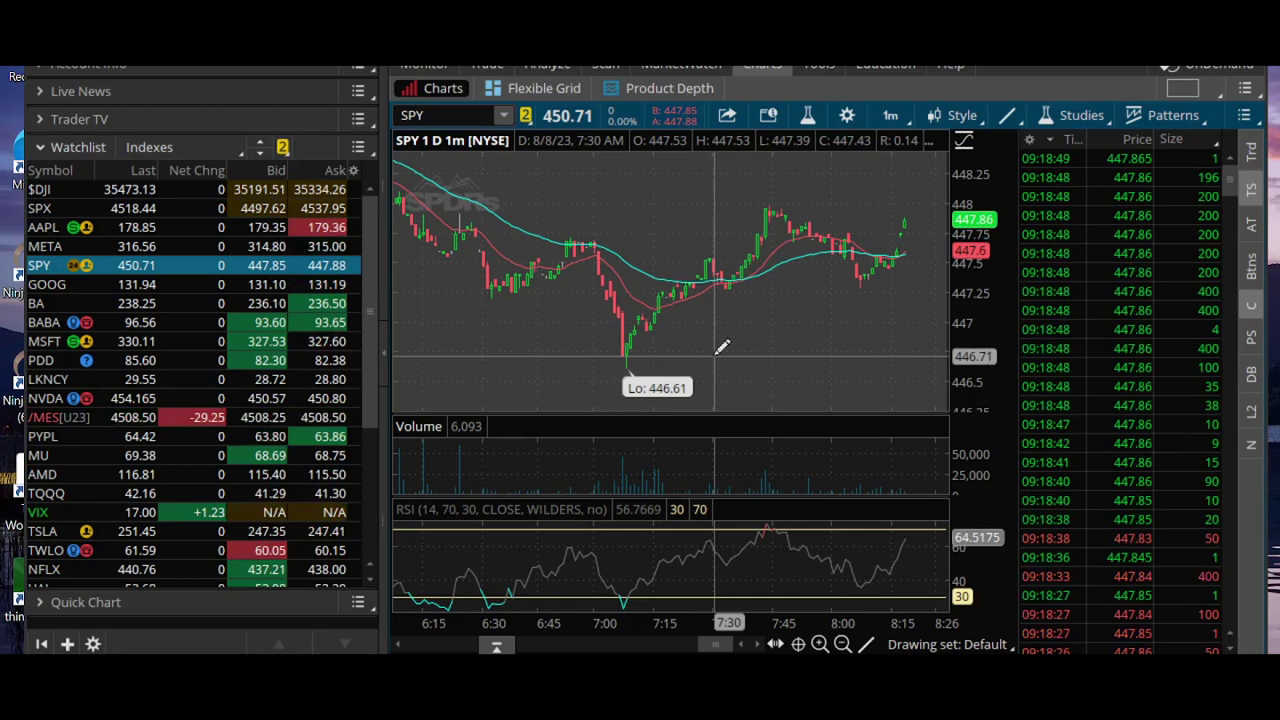
Scroll through the latest SPY bars near 8:18 to inspect them, with RSI near 64
{"action": "scroll", "coordinate": [720, 345], "scroll_direction": "up", "scroll_amount": 3}
{"action": "scroll", "coordinate": [720, 345], "scroll_direction": "up", "scroll_amount": 3}
{"action": "scroll", "coordinate": [720, 345], "scroll_direction": "up", "scroll_amount": 3}
{"action": "scroll", "coordinate": [720, 345], "scroll_direction": "up", "scroll_amount": 3}
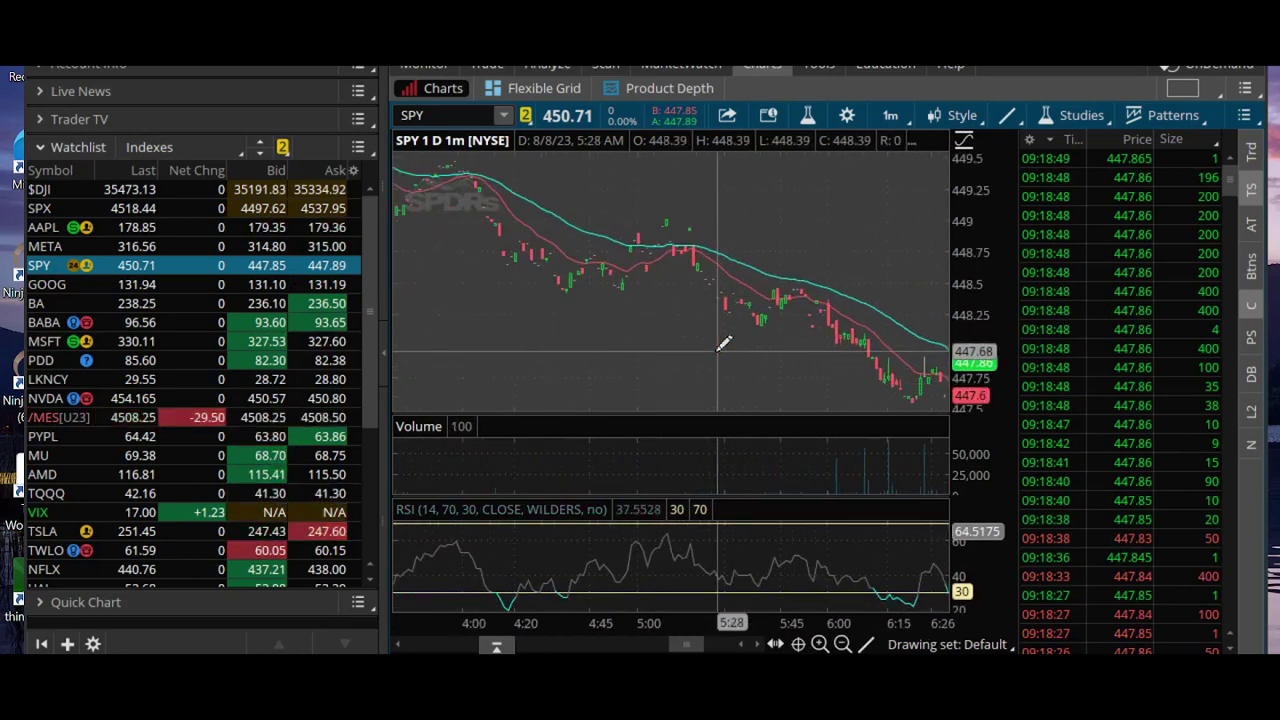
{"action": "scroll", "coordinate": [722, 343], "scroll_direction": "up", "scroll_amount": 3}
{"action": "scroll", "coordinate": [722, 343], "scroll_direction": "up", "scroll_amount": 3}
{"action": "scroll", "coordinate": [722, 343], "scroll_direction": "up", "scroll_amount": 3}
{"action": "scroll", "coordinate": [722, 343], "scroll_direction": "up", "scroll_amount": 3}
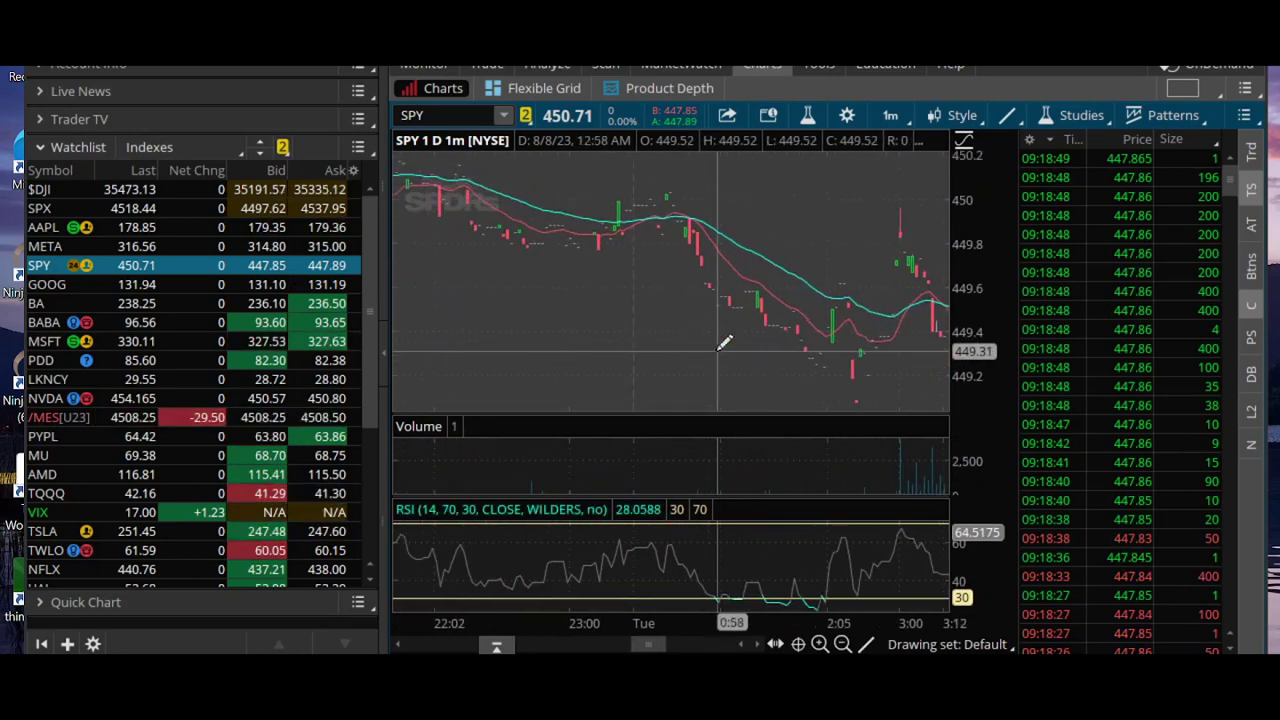
{"action": "scroll", "coordinate": [722, 343], "scroll_direction": "up", "scroll_amount": 3}
{"action": "scroll", "coordinate": [722, 343], "scroll_direction": "up", "scroll_amount": 3}
{"action": "scroll", "coordinate": [722, 343], "scroll_direction": "up", "scroll_amount": 3}
{"action": "scroll", "coordinate": [722, 343], "scroll_direction": "up", "scroll_amount": 3}
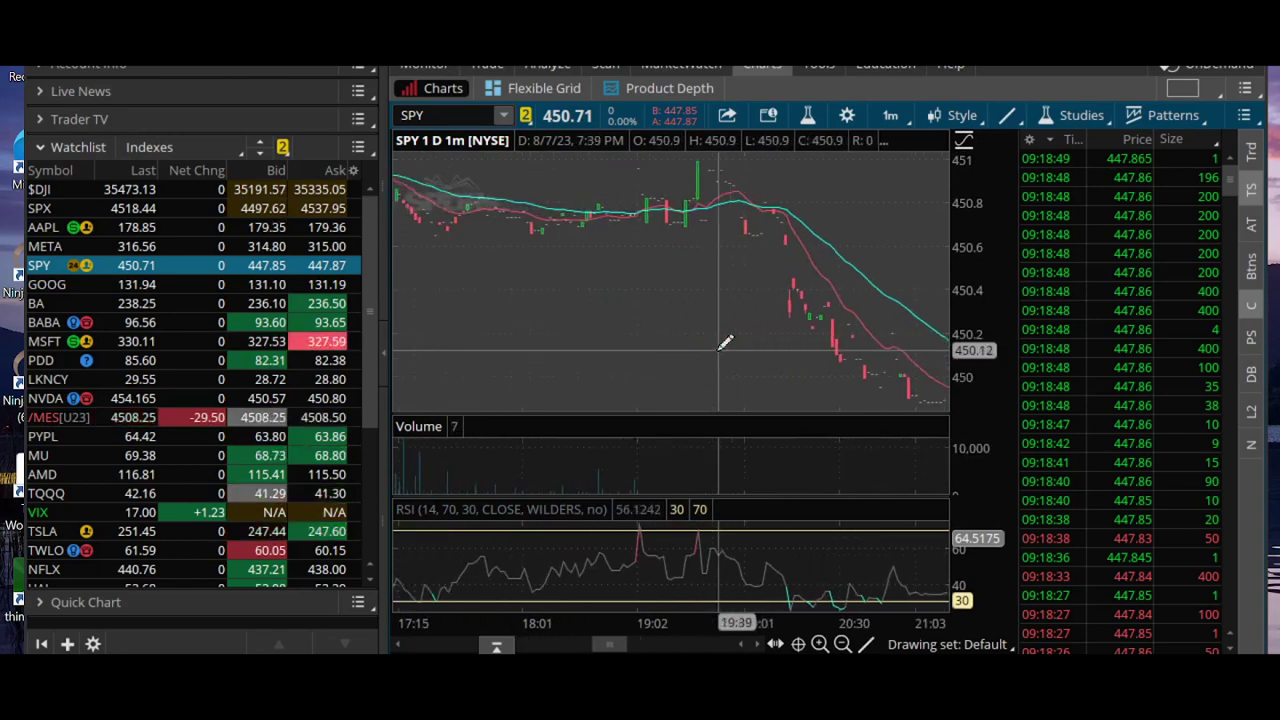
{"action": "scroll", "coordinate": [725, 343], "scroll_direction": "up", "scroll_amount": 3}
{"action": "scroll", "coordinate": [725, 343], "scroll_direction": "up", "scroll_amount": 3}
{"action": "scroll", "coordinate": [725, 343], "scroll_direction": "up", "scroll_amount": 3}
{"action": "scroll", "coordinate": [725, 343], "scroll_direction": "up", "scroll_amount": 3}
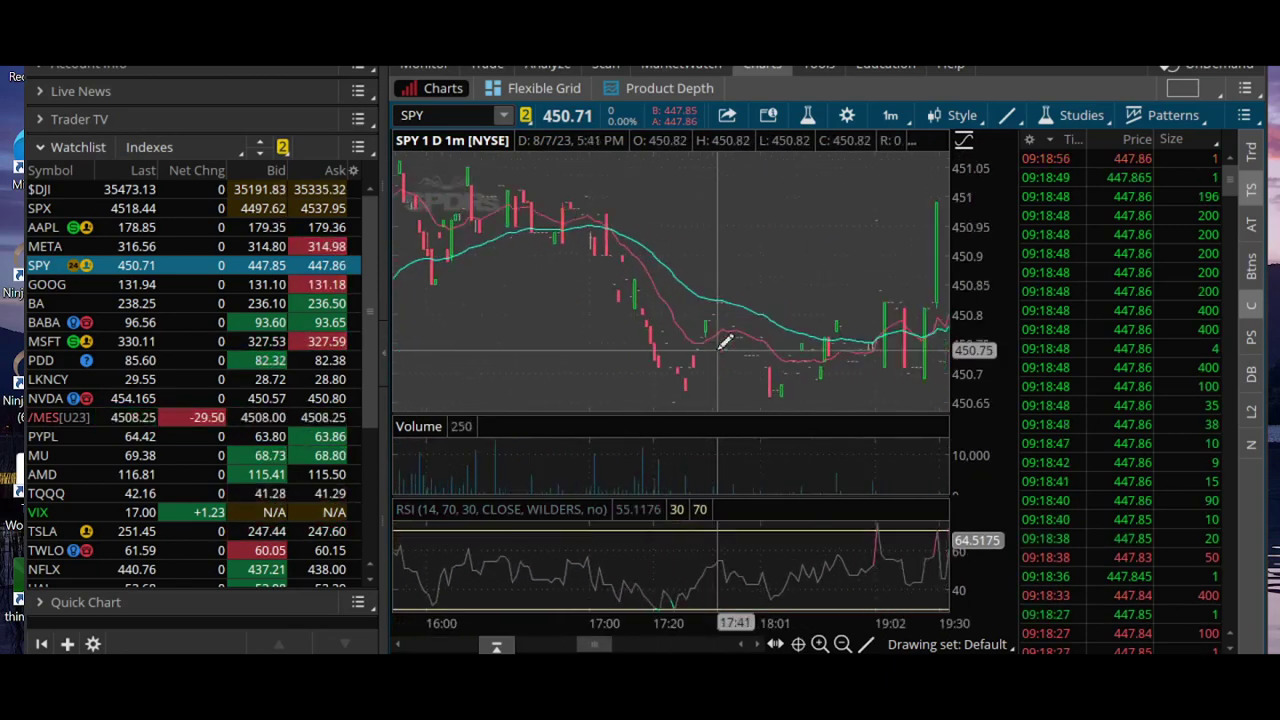
{"action": "scroll", "coordinate": [725, 343], "scroll_direction": "down", "scroll_amount": 3}
{"action": "scroll", "coordinate": [725, 343], "scroll_direction": "down", "scroll_amount": 3}
{"action": "scroll", "coordinate": [725, 343], "scroll_direction": "down", "scroll_amount": 3}
{"action": "scroll", "coordinate": [725, 343], "scroll_direction": "down", "scroll_amount": 3}
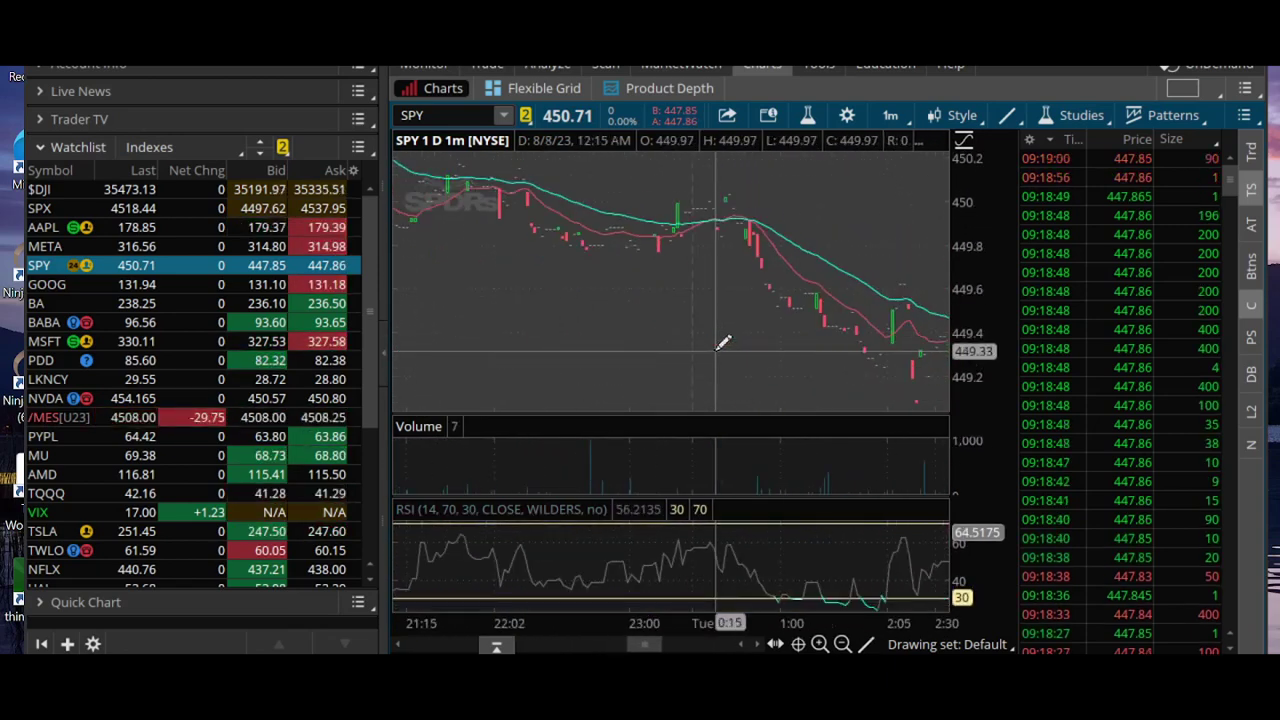
{"action": "scroll", "coordinate": [722, 343], "scroll_direction": "down", "scroll_amount": 3}
{"action": "scroll", "coordinate": [722, 343], "scroll_direction": "down", "scroll_amount": 3}
{"action": "scroll", "coordinate": [722, 343], "scroll_direction": "down", "scroll_amount": 3}
{"action": "scroll", "coordinate": [722, 343], "scroll_direction": "down", "scroll_amount": 3}
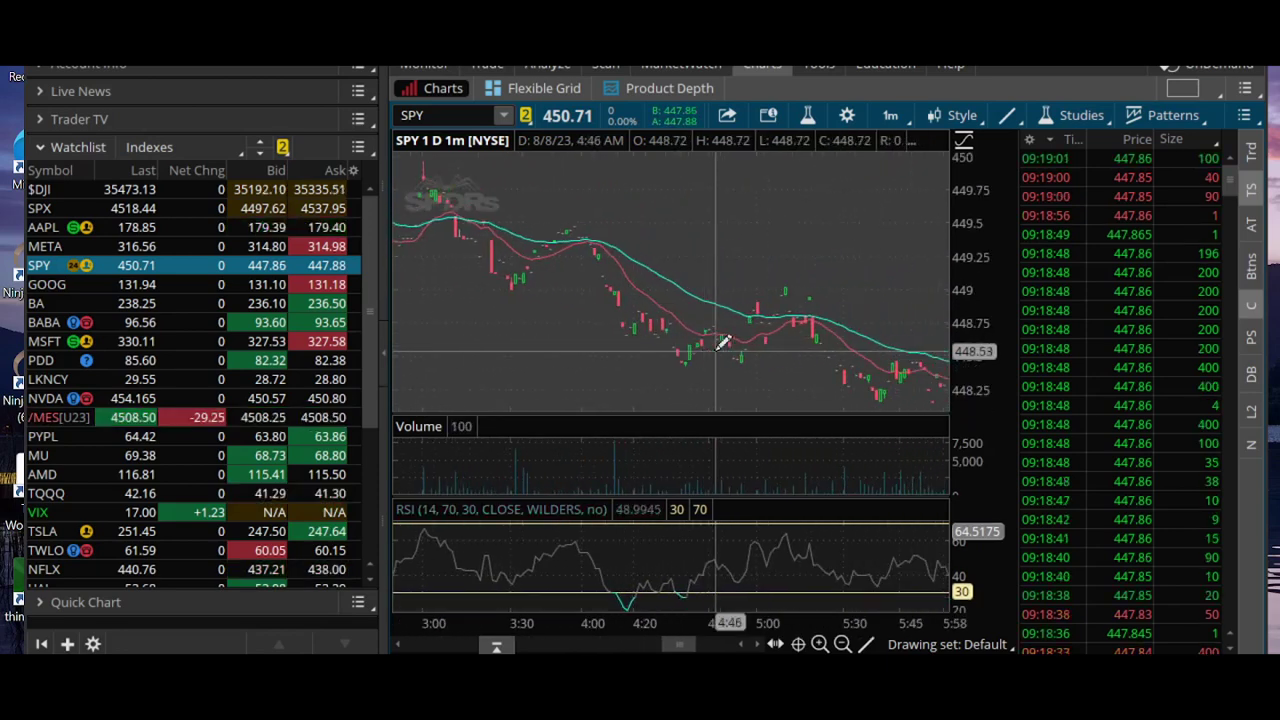
{"action": "scroll", "coordinate": [722, 343], "scroll_direction": "down", "scroll_amount": 3}
{"action": "scroll", "coordinate": [722, 343], "scroll_direction": "down", "scroll_amount": 3}
{"action": "scroll", "coordinate": [722, 343], "scroll_direction": "down", "scroll_amount": 3}
{"action": "scroll", "coordinate": [722, 343], "scroll_direction": "down", "scroll_amount": 3}
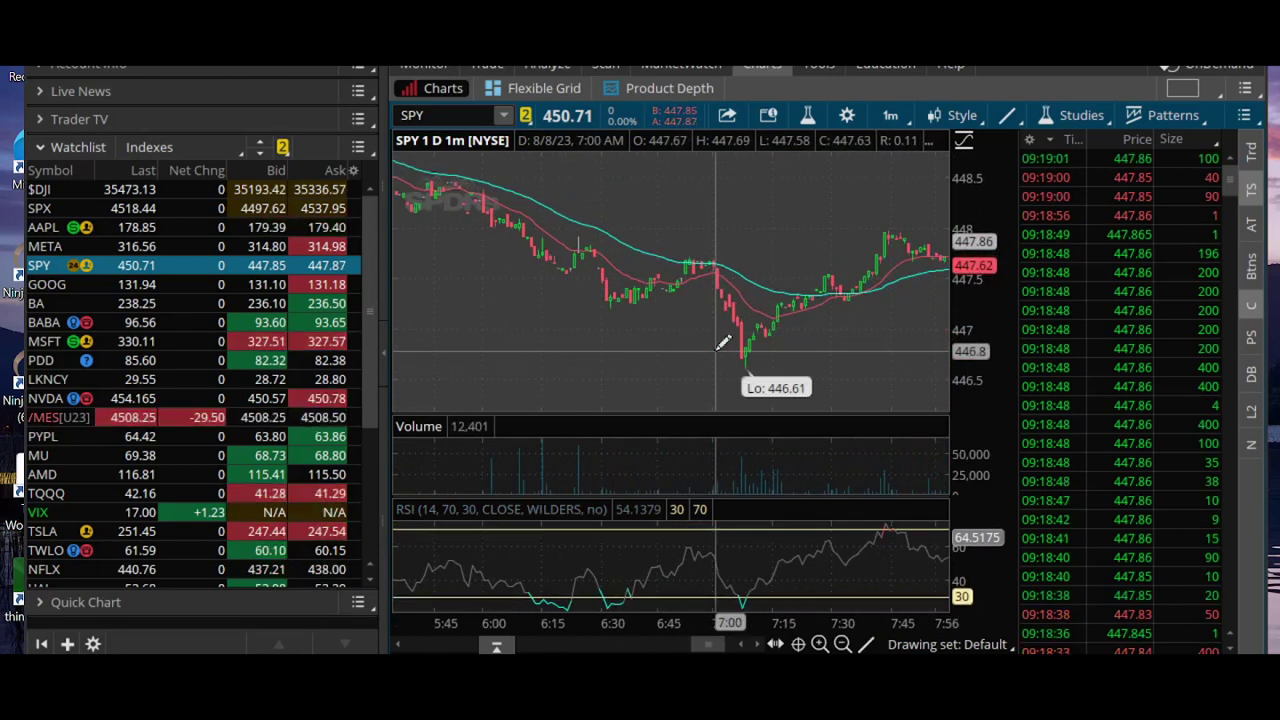
{"action": "scroll", "coordinate": [722, 343], "scroll_direction": "down", "scroll_amount": 2}
{"action": "scroll", "coordinate": [722, 343], "scroll_direction": "down", "scroll_amount": 2}
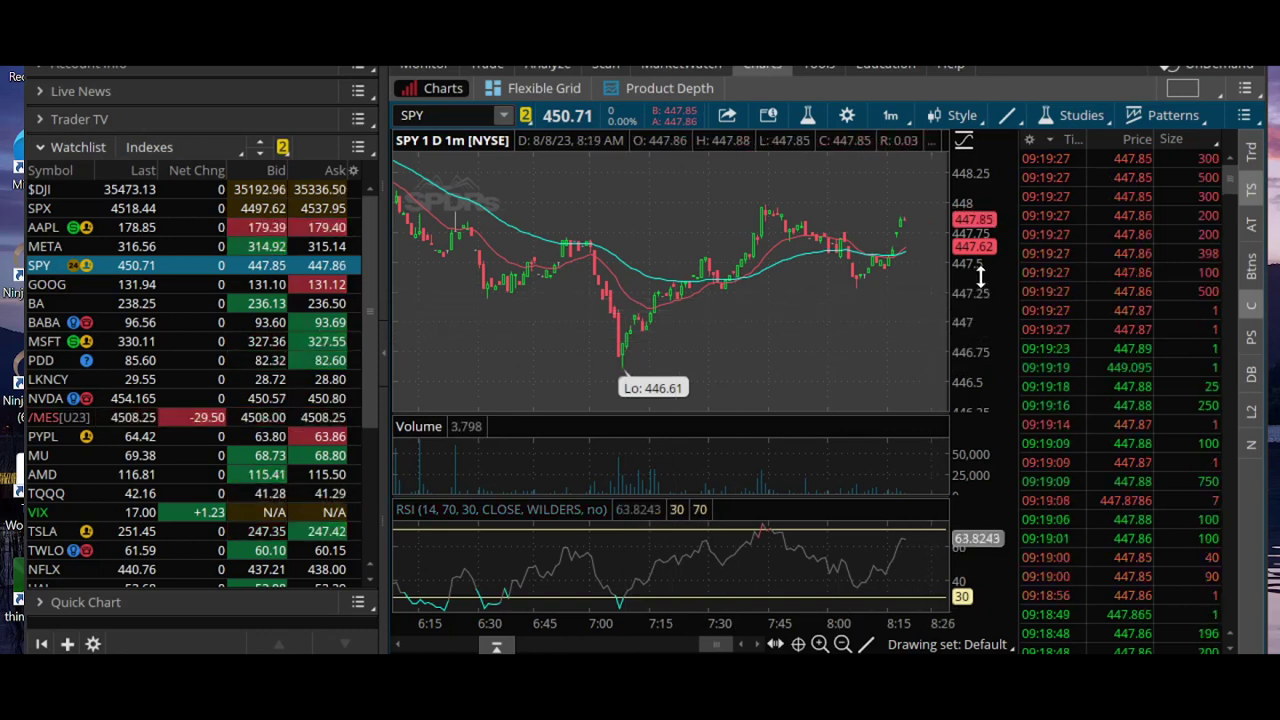
Compress the SPY price axis in two drags so it spans about 445 to 450
{"action": "left_click_drag", "start_coordinate": [983, 272], "coordinate": [991, 371]}
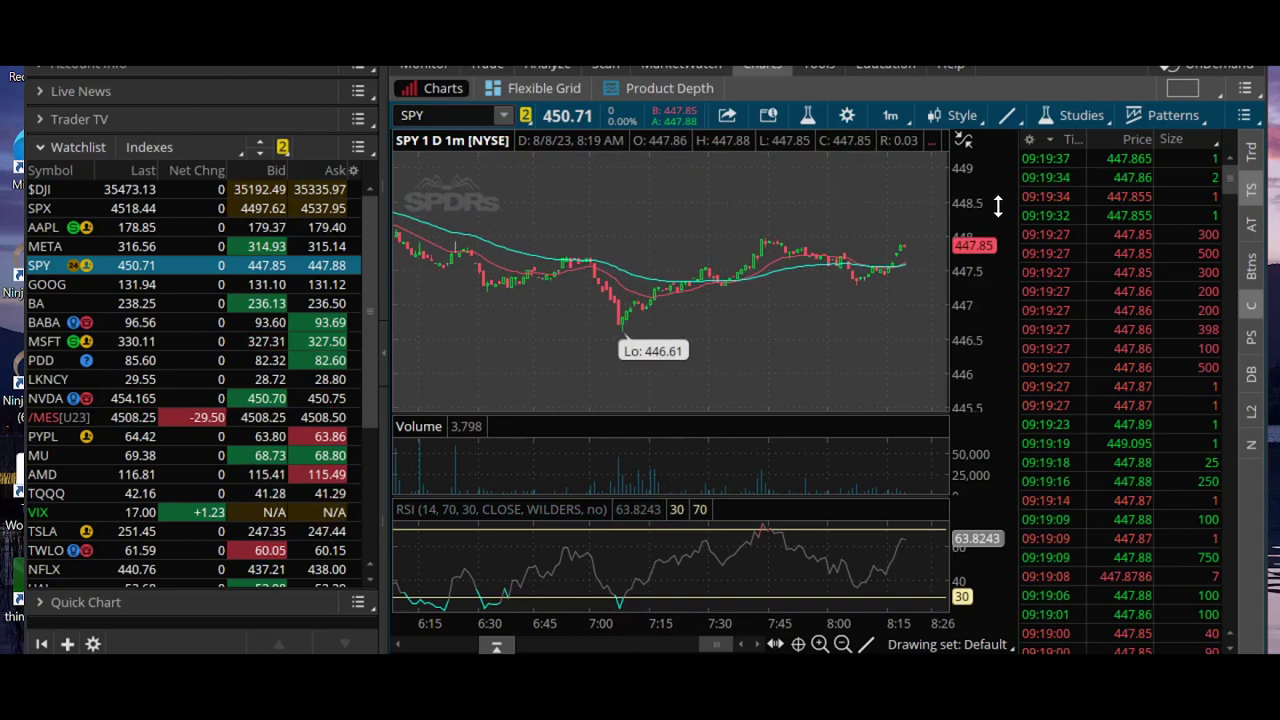
{"action": "left_click_drag", "start_coordinate": [997, 205], "coordinate": [1008, 283]}
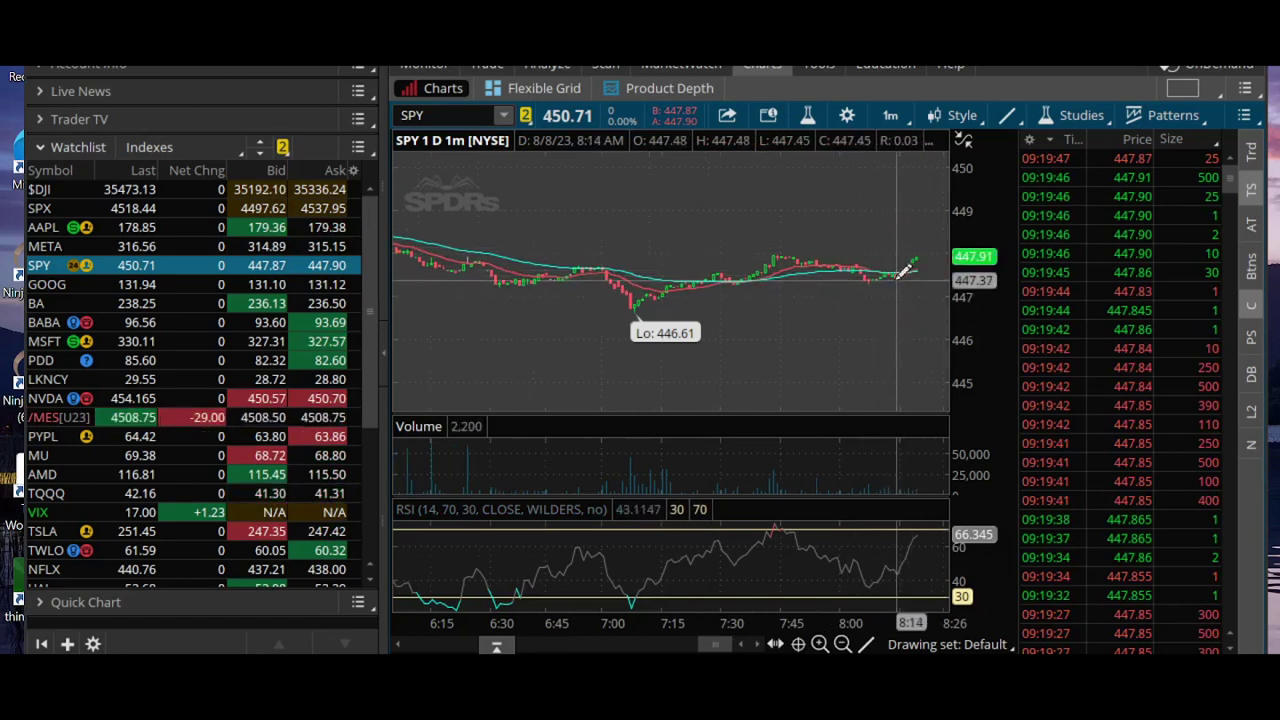
{"action": "scroll", "coordinate": [943, 245], "scroll_direction": "up", "scroll_amount": 3}
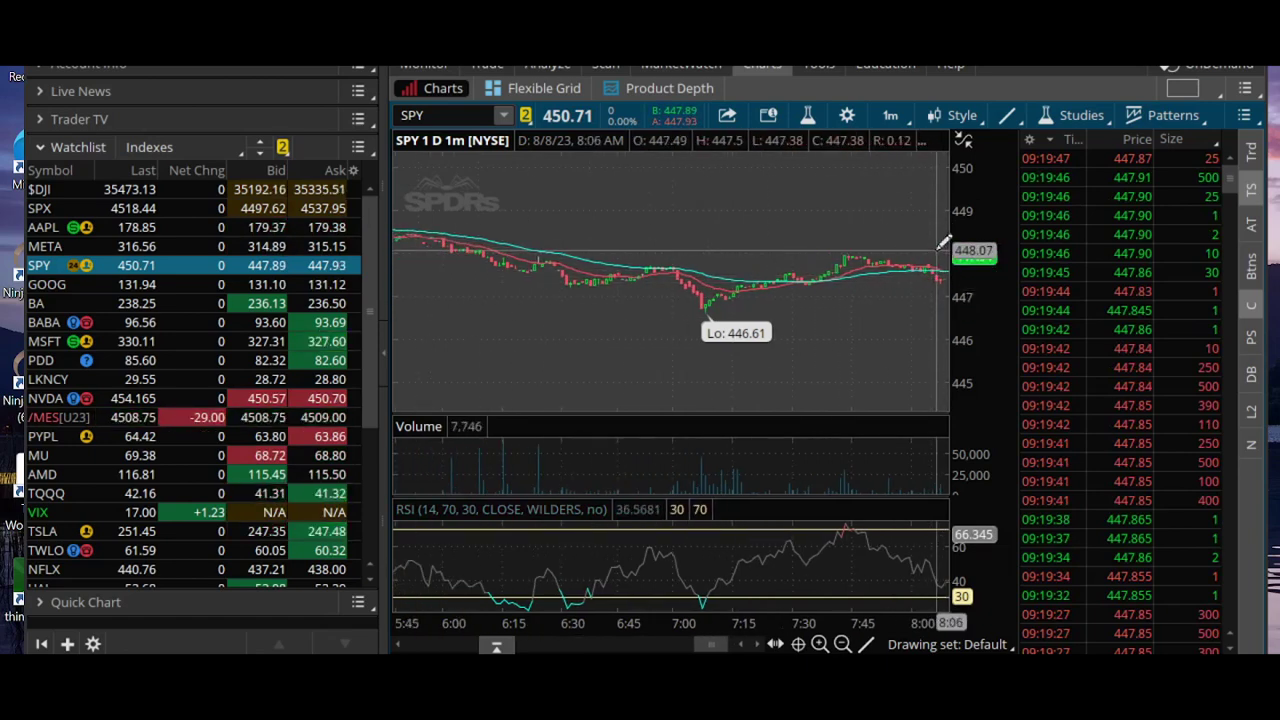
{"action": "scroll", "coordinate": [943, 245], "scroll_direction": "down", "scroll_amount": 3}
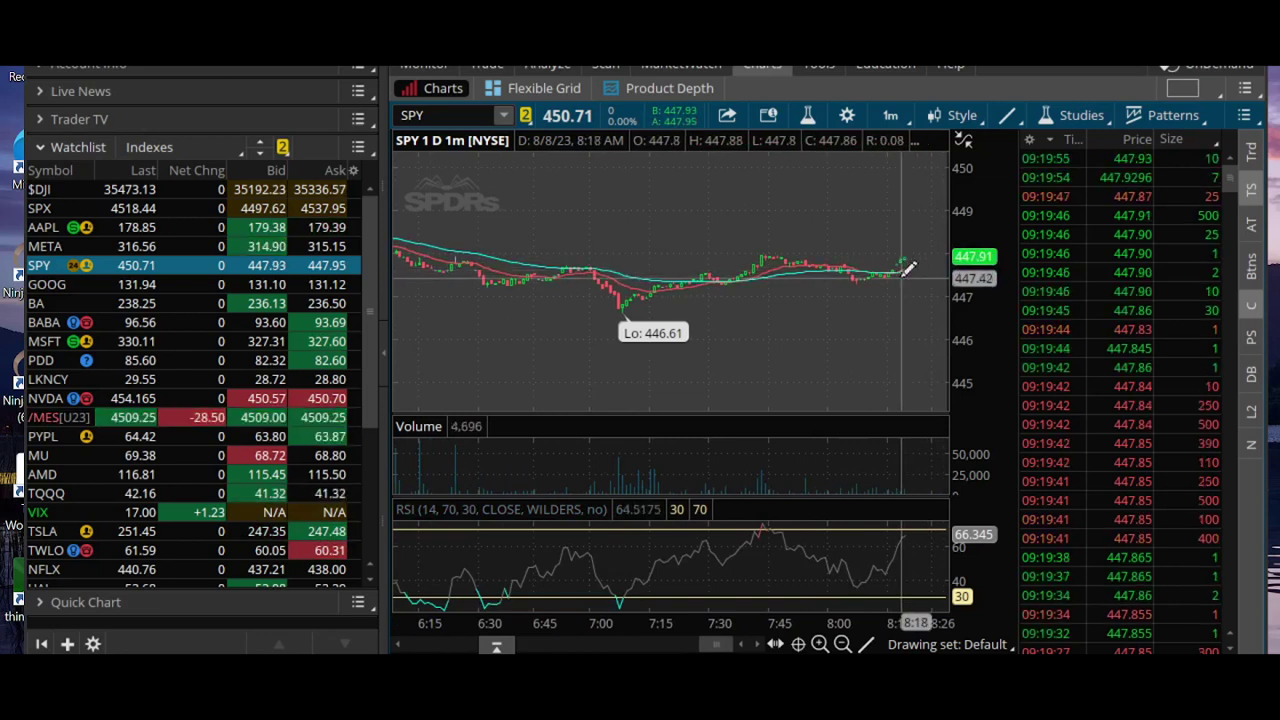
Draw red trendlines from the last candle down to about 446 and back up near 450
{"action": "mouse_move", "coordinate": [902, 275]}
{"action": "left_mouse_down"}
{"action": "mouse_move", "coordinate": [920, 332]}
{"action": "mouse_move", "coordinate": [893, 344]}
{"action": "mouse_move", "coordinate": [914, 339]}
{"action": "left_mouse_up"}
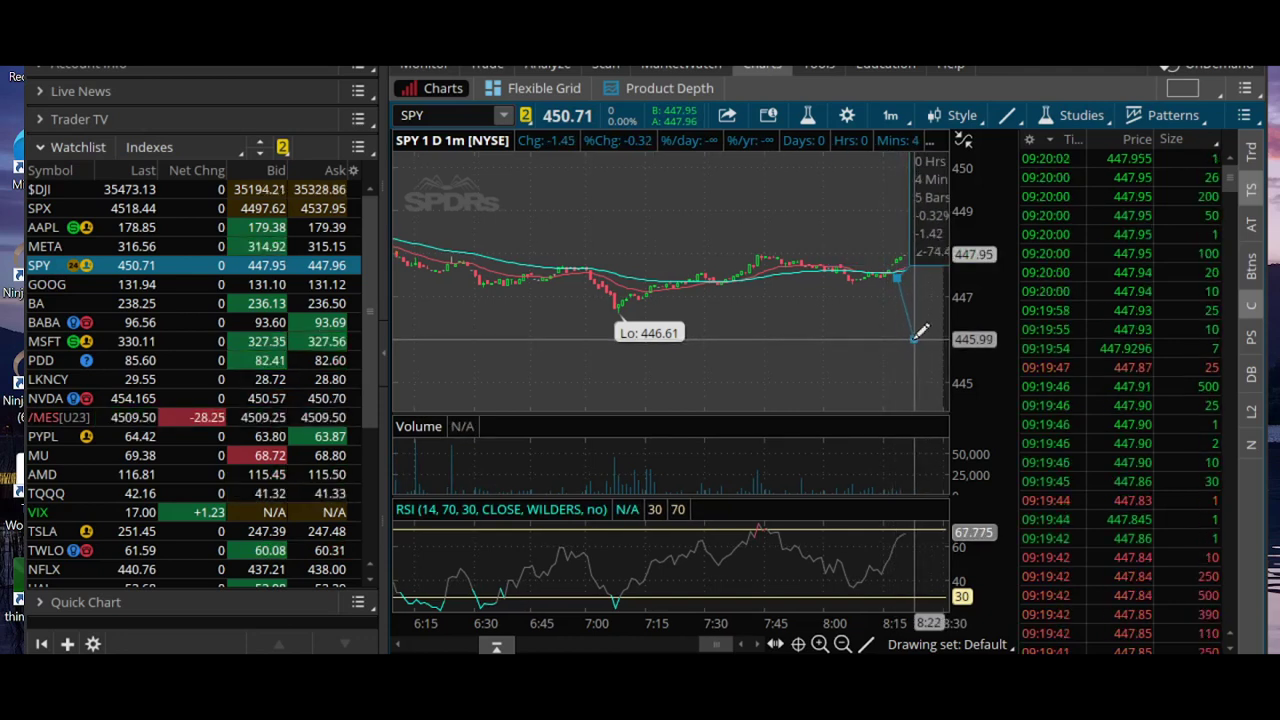
{"action": "mouse_move", "coordinate": [914, 339]}
{"action": "left_mouse_down"}
{"action": "mouse_move", "coordinate": [955, 213]}
{"action": "mouse_move", "coordinate": [945, 165]}
{"action": "left_mouse_up"}
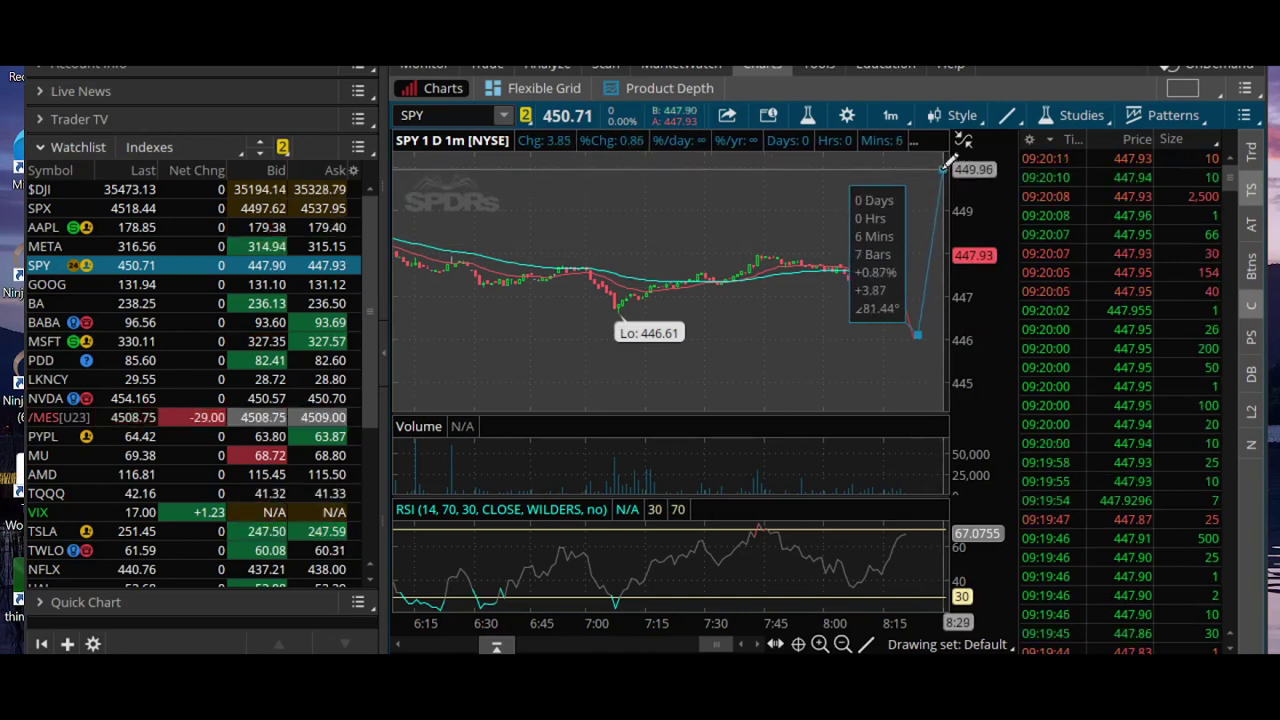
{"action": "left_click_drag", "start_coordinate": [945, 165], "coordinate": [941, 162]}
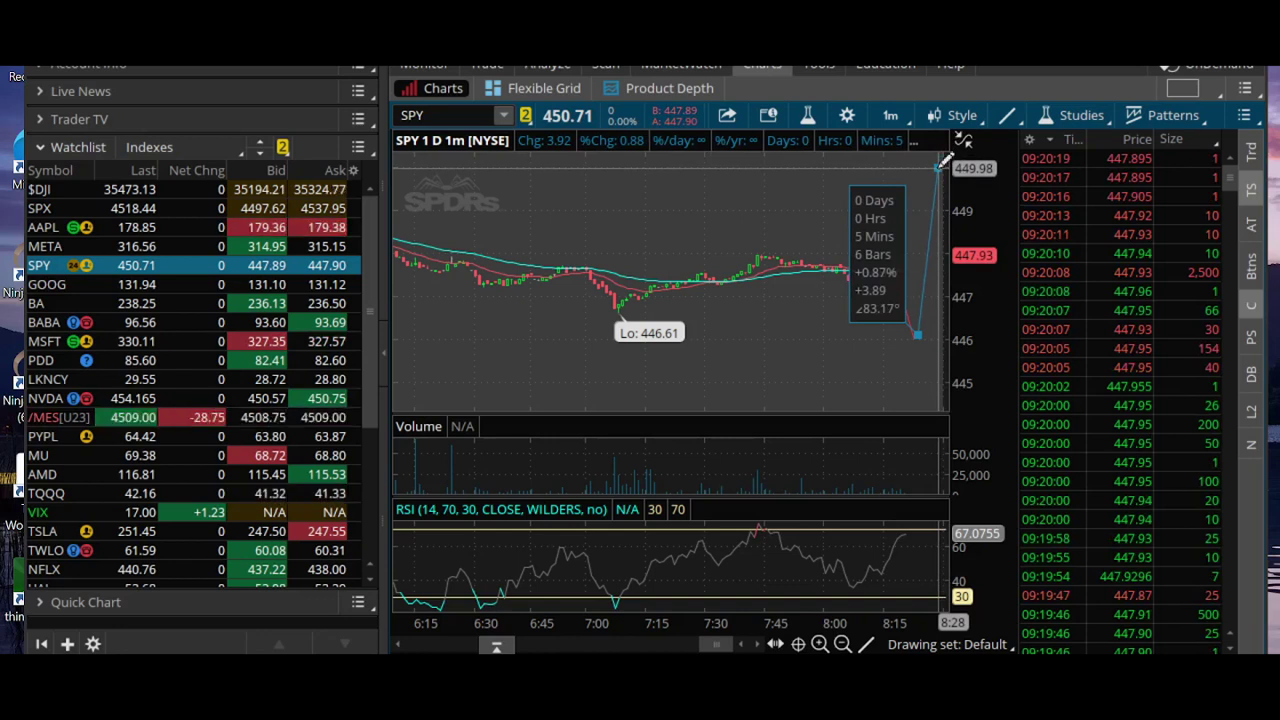
{"action": "left_click_drag", "start_coordinate": [945, 160], "coordinate": [947, 145]}
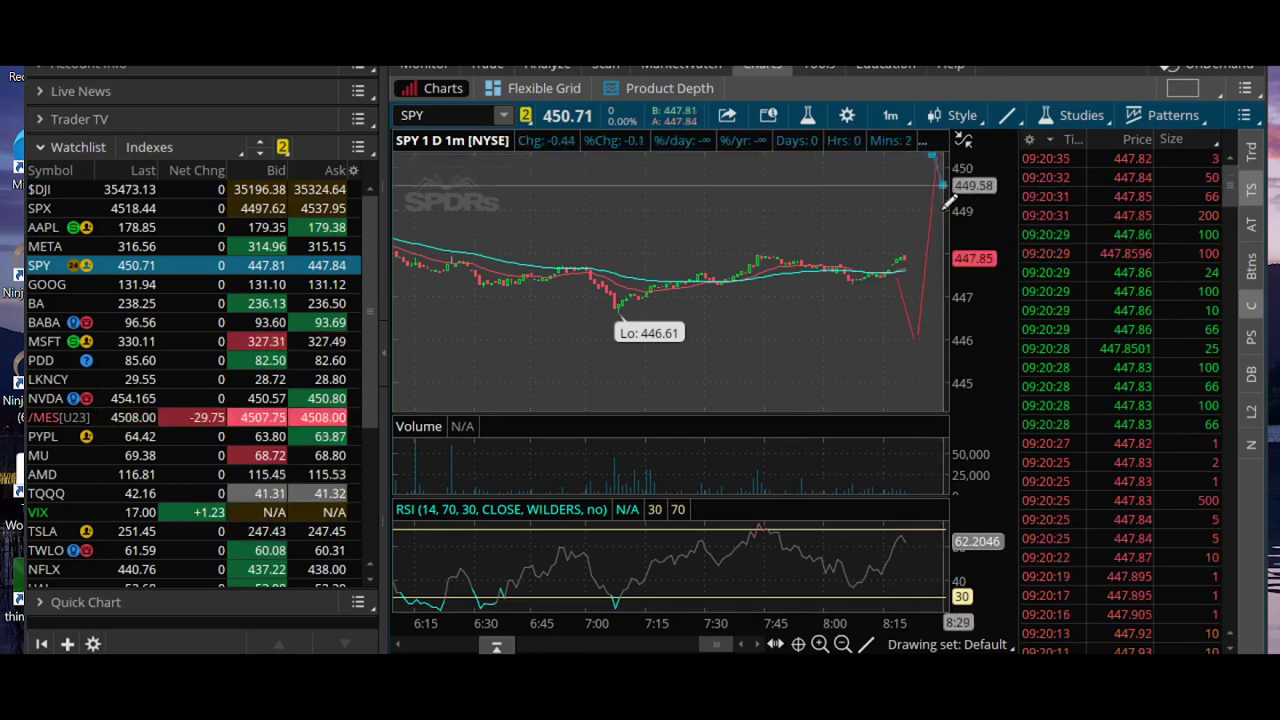
Settle the rebound line's top near 450 and draw a horizontal red line at about 446
{"action": "left_click_drag", "start_coordinate": [938, 146], "coordinate": [940, 205]}
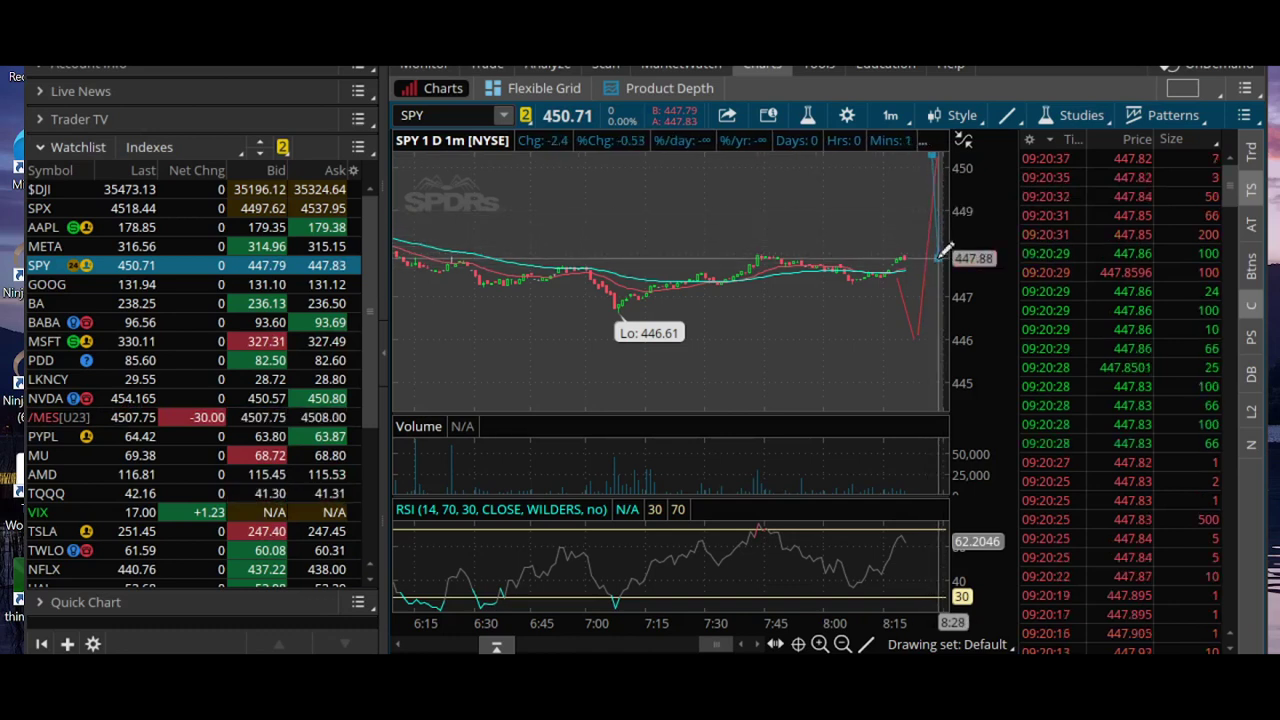
{"action": "left_click_drag", "start_coordinate": [943, 205], "coordinate": [945, 231]}
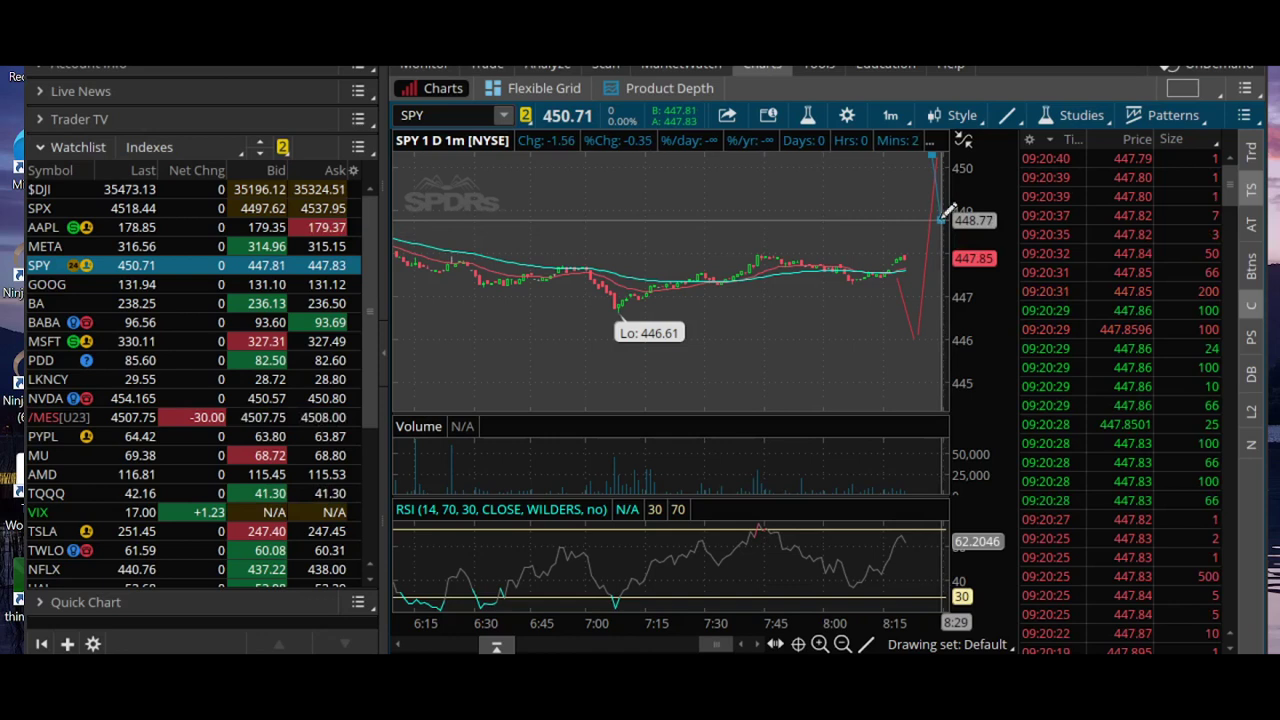
{"action": "left_click_drag", "start_coordinate": [947, 212], "coordinate": [937, 160]}
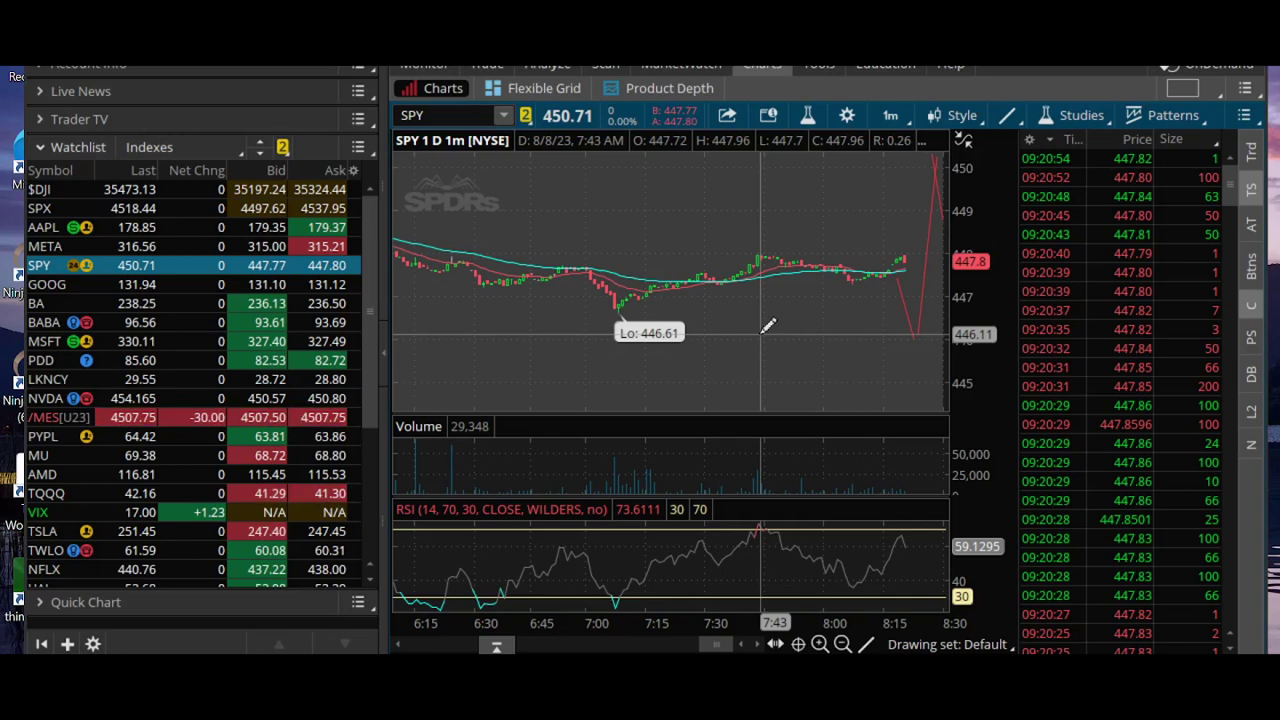
{"action": "left_click_drag", "start_coordinate": [762, 333], "coordinate": [943, 332]}
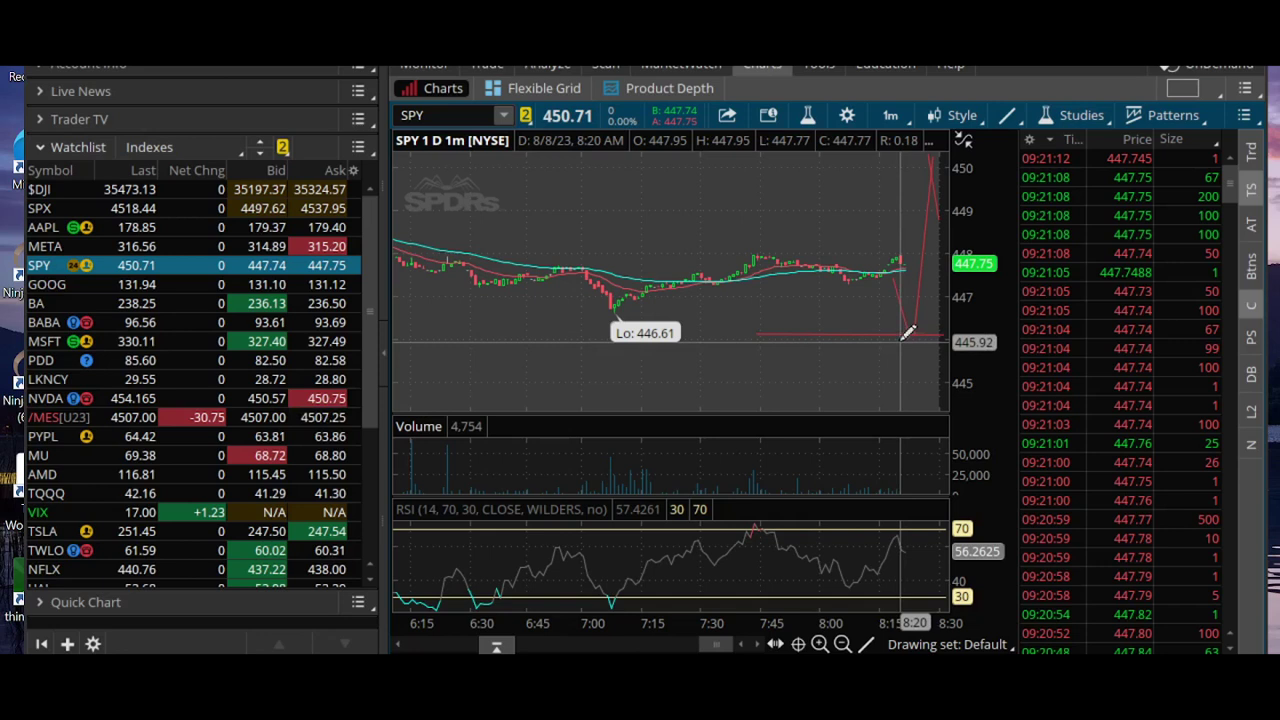
Shift the projected low right to about 8:23 and draw a short horizontal line near 445
{"action": "left_click_drag", "start_coordinate": [898, 334], "coordinate": [910, 335]}
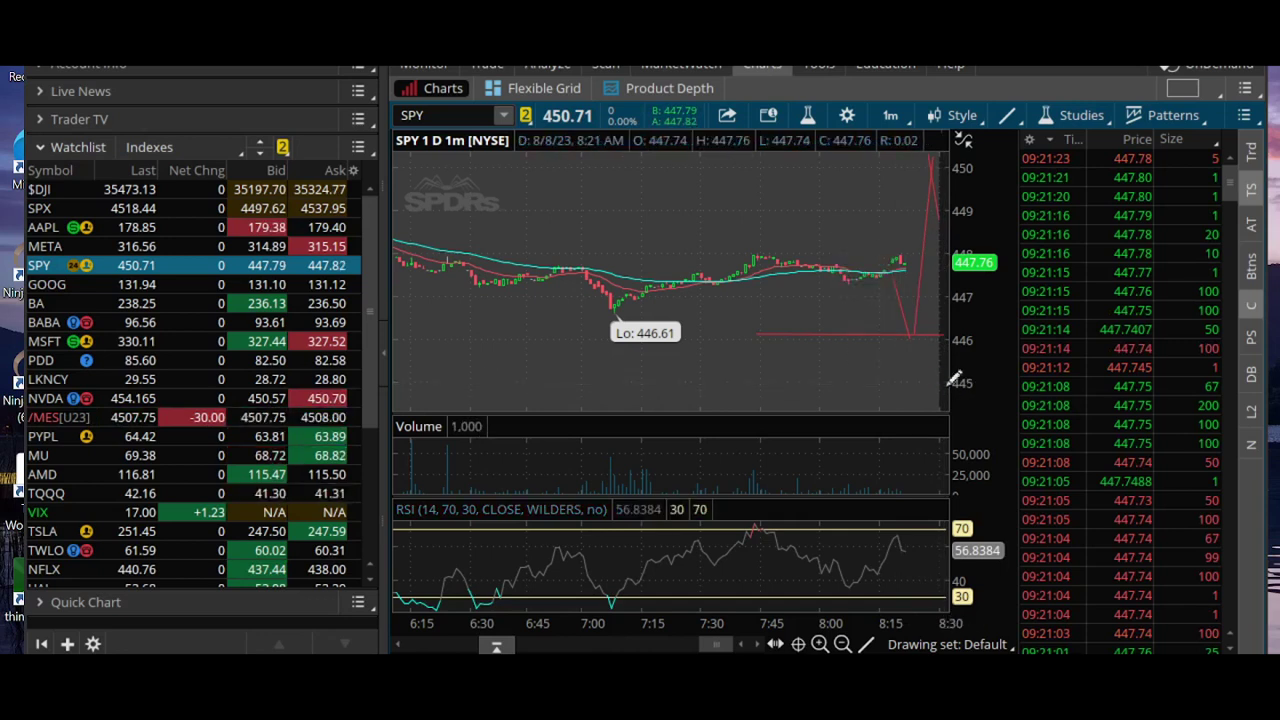
{"action": "left_click_drag", "start_coordinate": [905, 384], "coordinate": [943, 385]}
{"action": "left_click", "coordinate": [944, 384]}
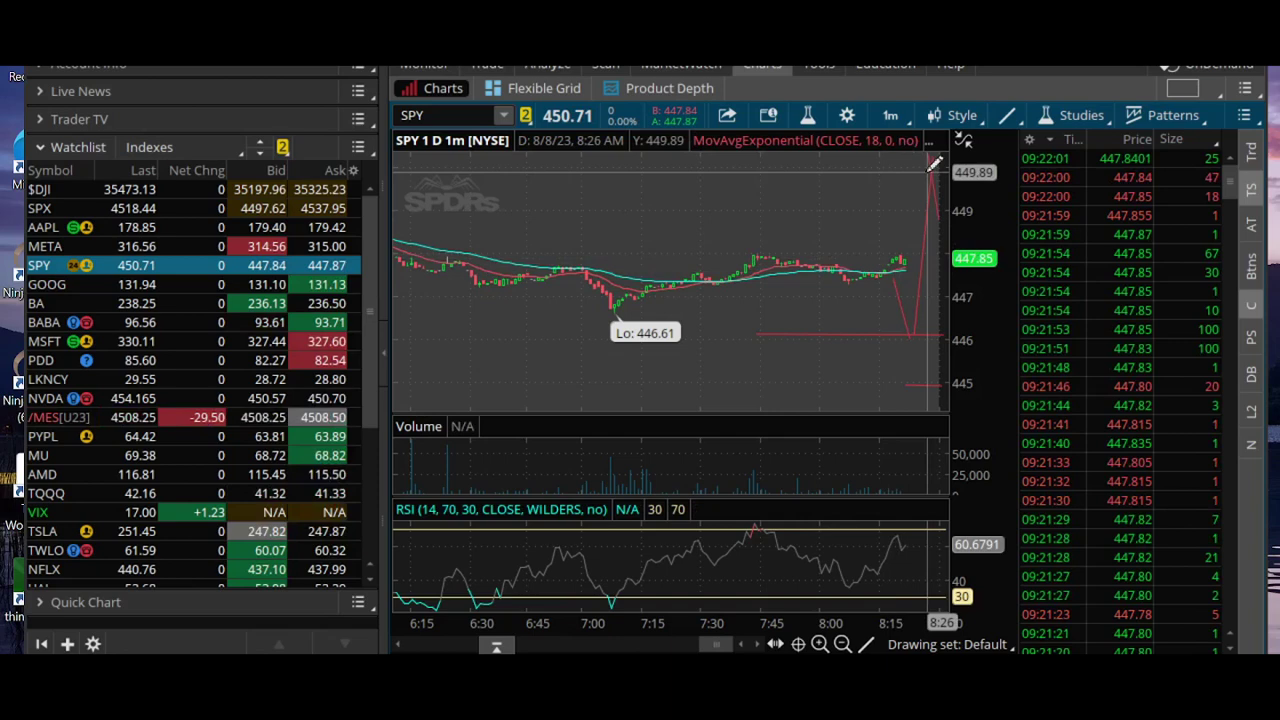
Drag the rebound trendline's endpoints to link the 446 low with the 450 top
{"action": "left_click_drag", "start_coordinate": [937, 157], "coordinate": [937, 148]}
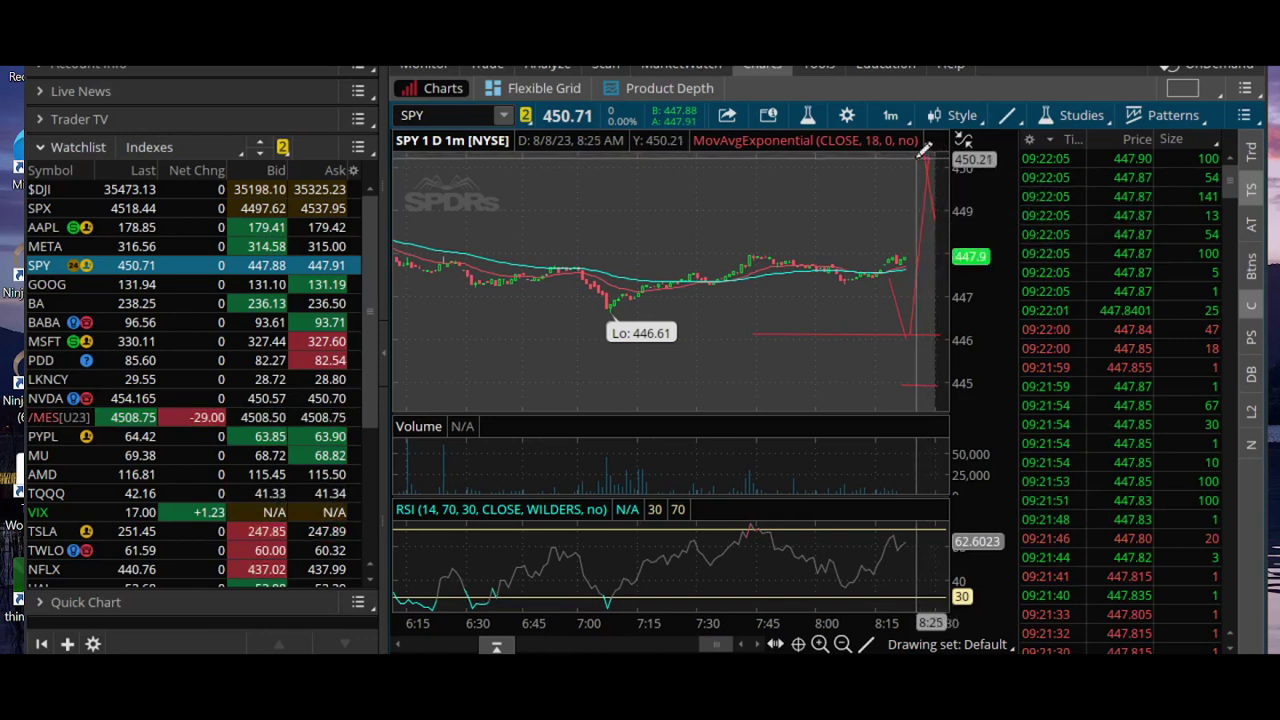
{"action": "left_click_drag", "start_coordinate": [937, 148], "coordinate": [929, 150]}
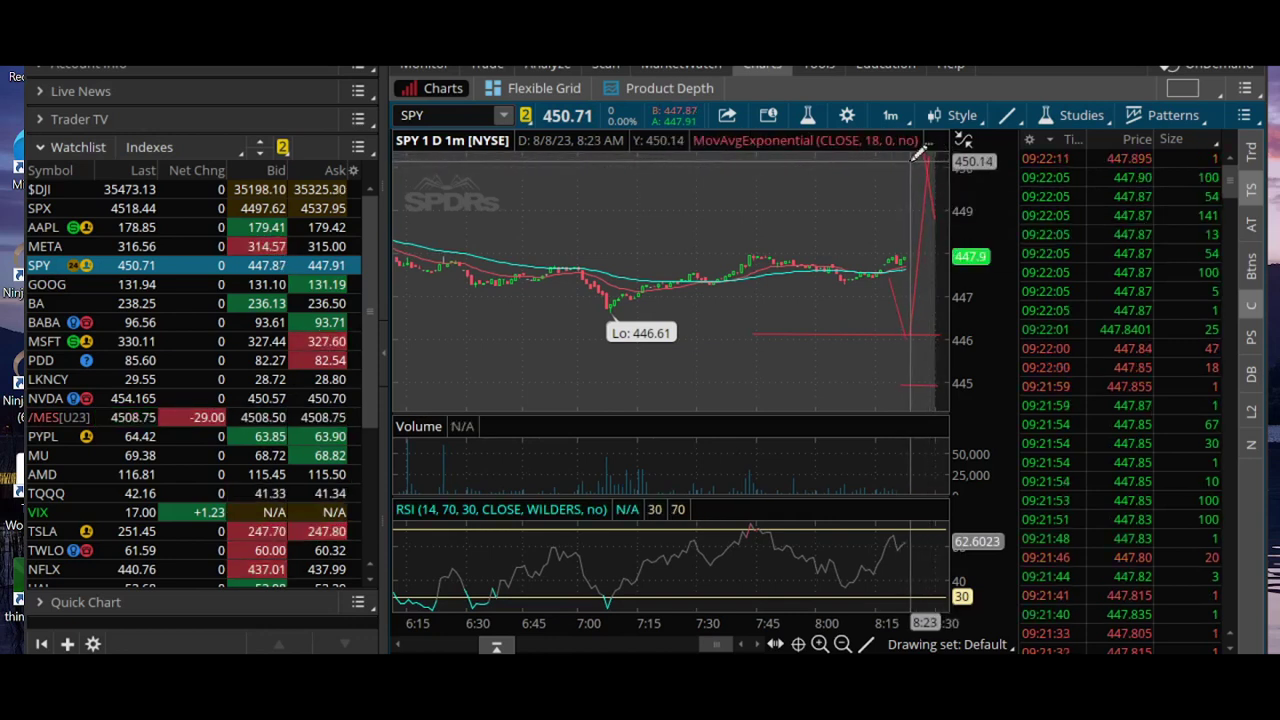
{"action": "left_click_drag", "start_coordinate": [918, 153], "coordinate": [917, 302]}
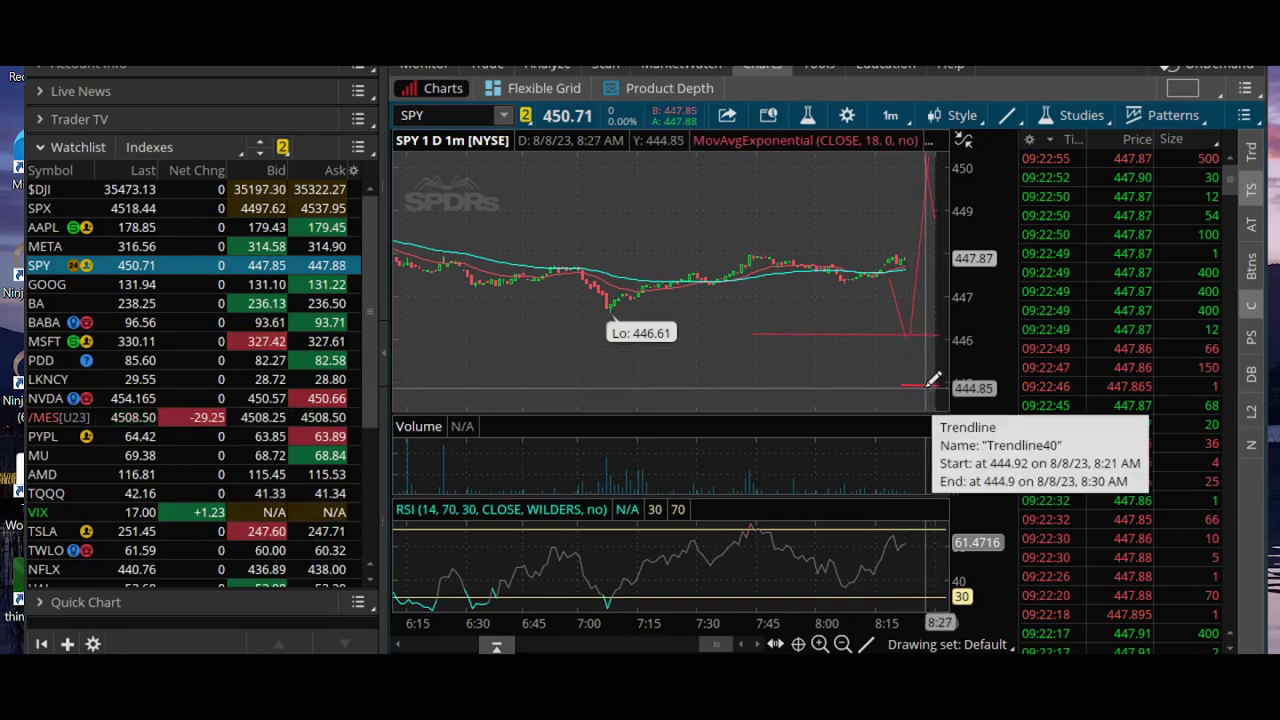
Remove the short trendline at about 445 via its right-click menu
{"action": "right_click", "coordinate": [928, 390]}
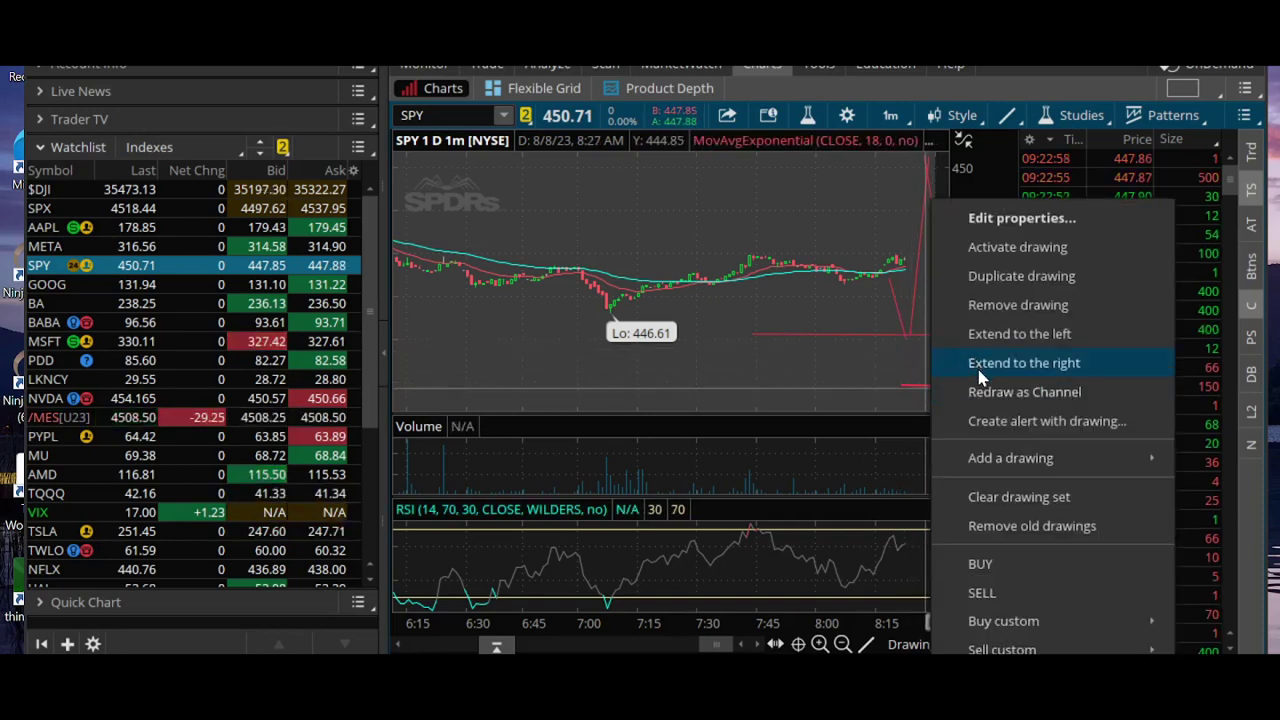
{"action": "left_click", "coordinate": [990, 306]}
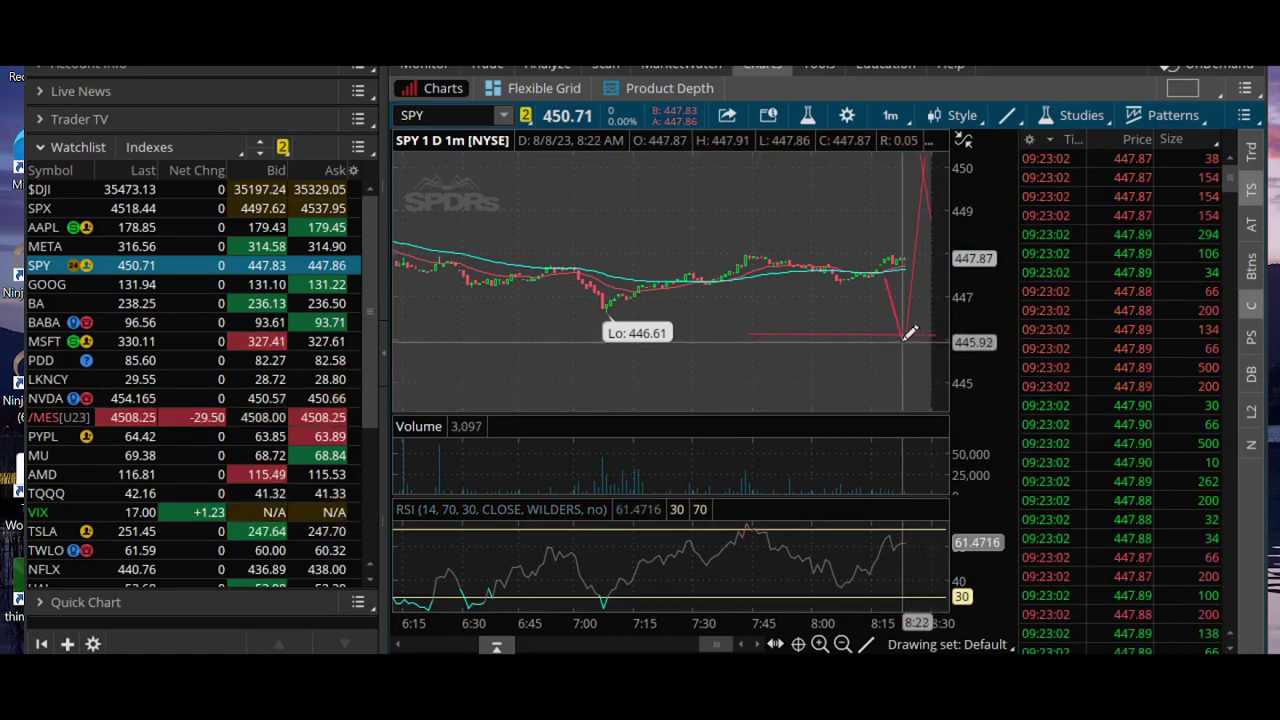